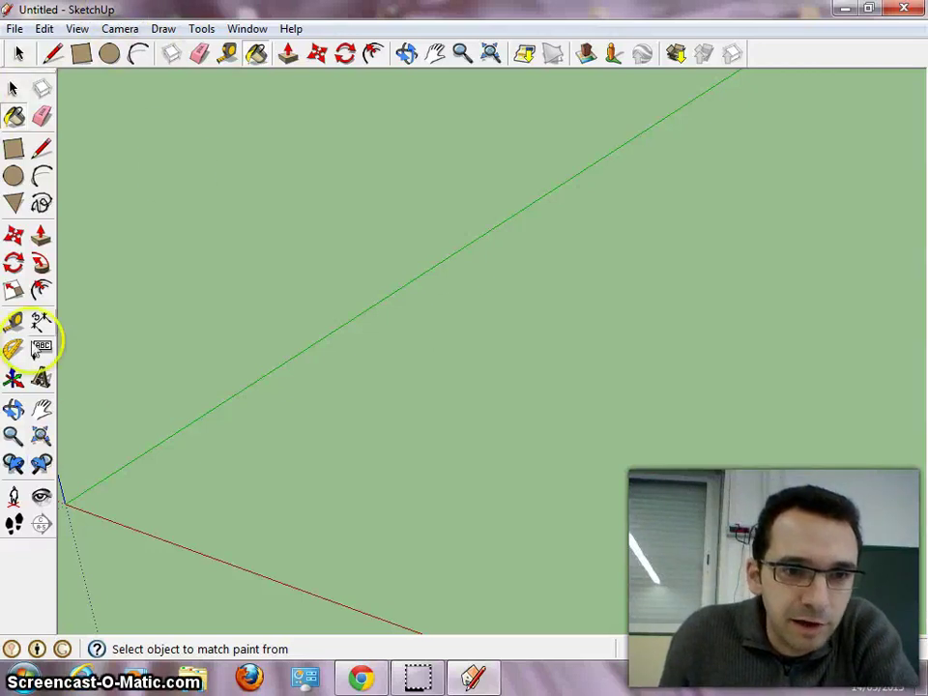
Hide the full drawing tool set from the View menu, then show it again.
left_click(77, 29)
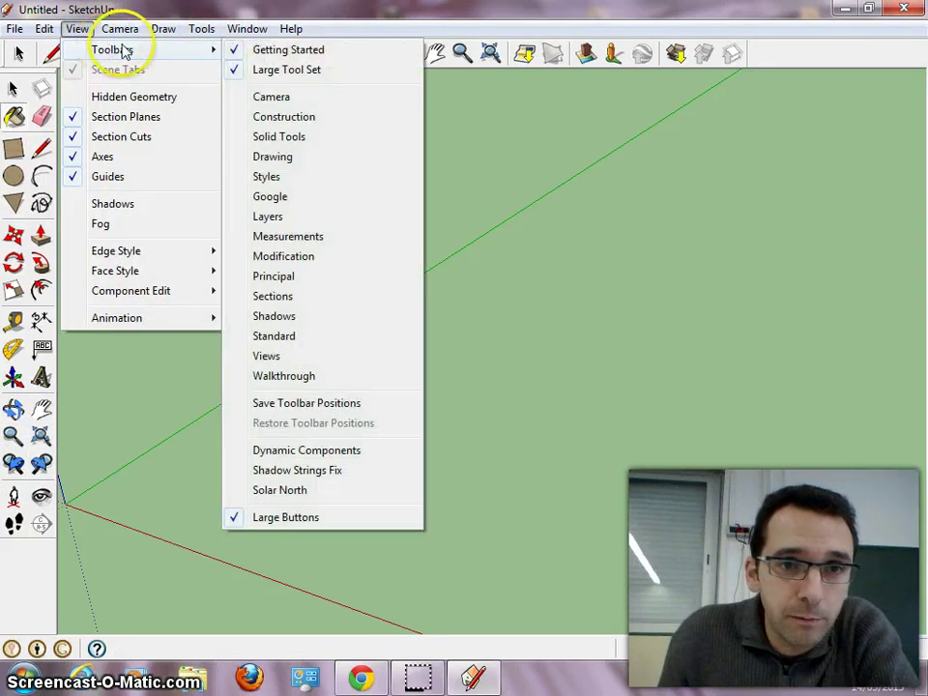
mouse_move(112, 49)
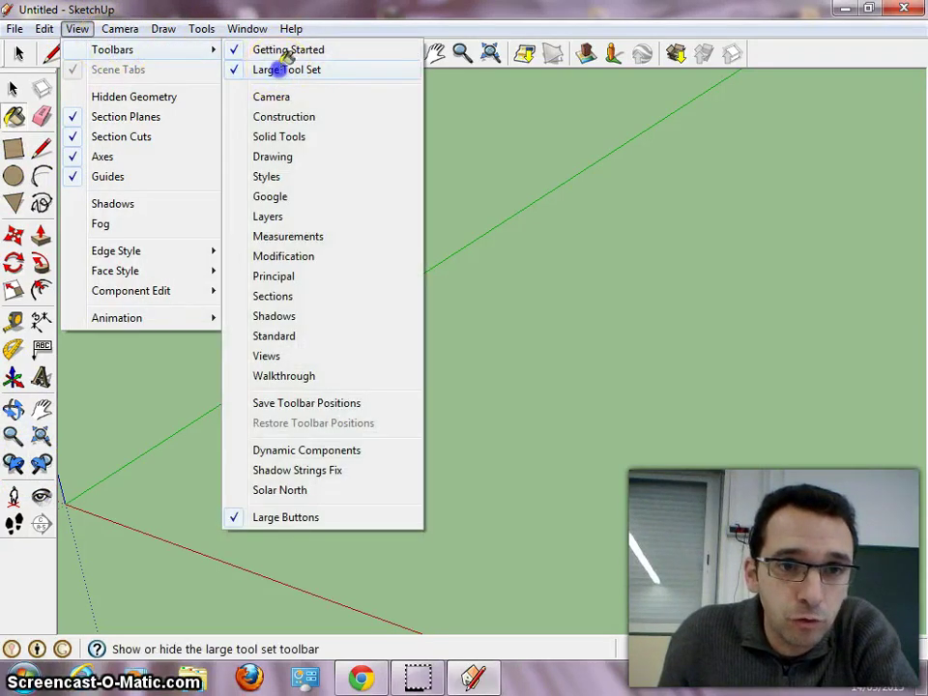
left_click(287, 64)
left_click(78, 29)
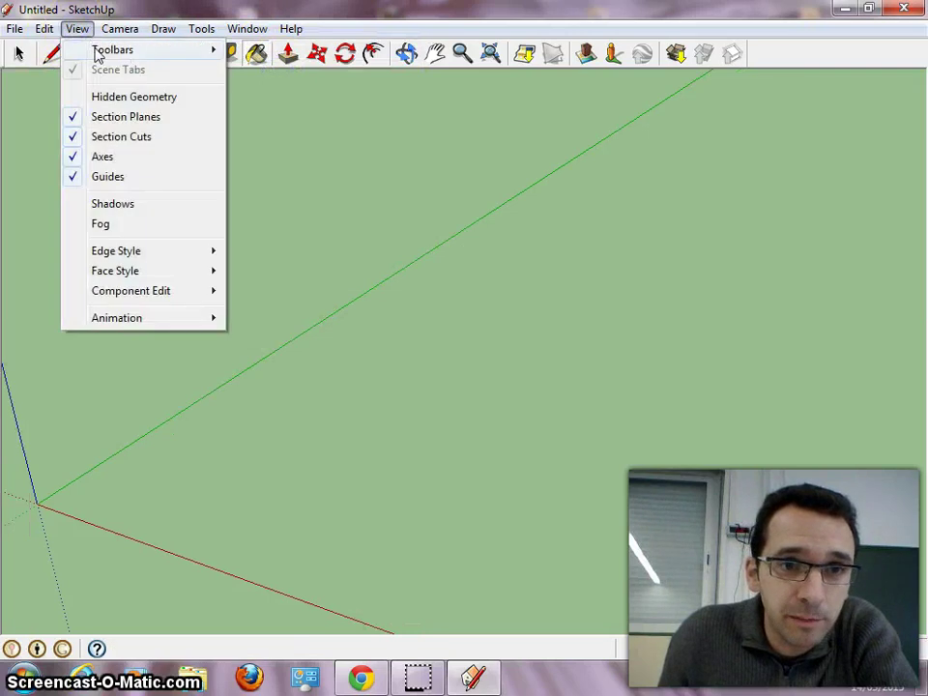
mouse_move(112, 49)
left_click(256, 69)
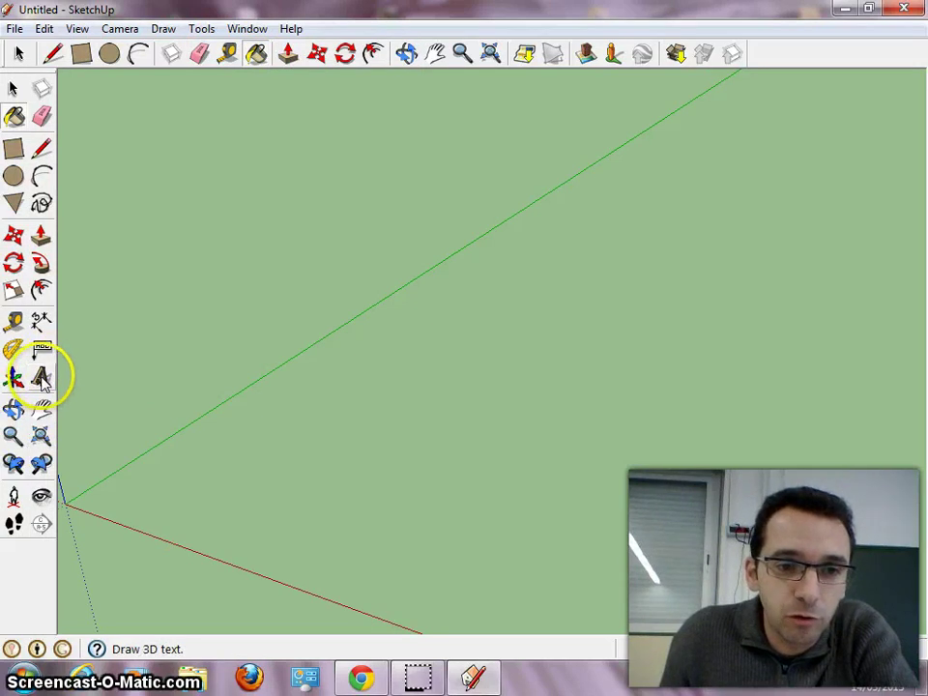
Enter 'IllARgonauta' as 3D Text in Times New Roman CE, 1 m high, extruded 0,40m.
left_click(41, 379)
type("IllARgon")
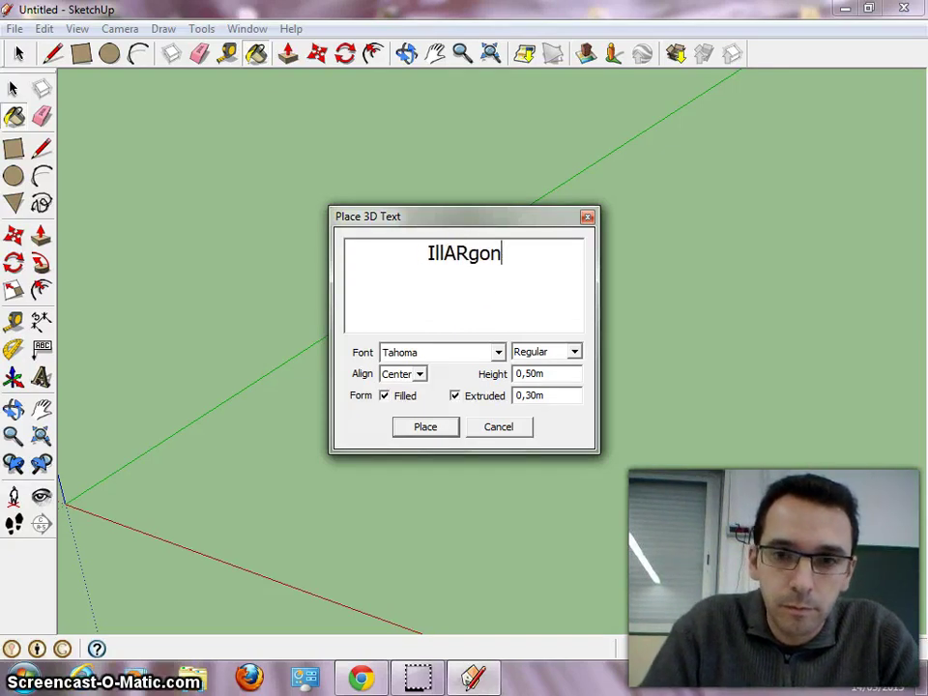
type("auta")
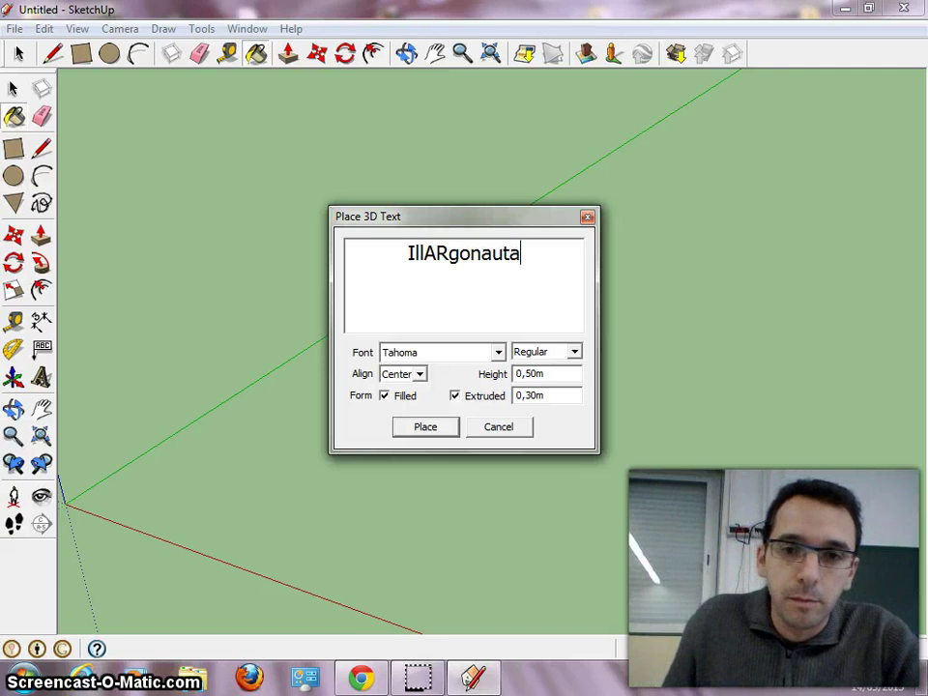
left_click(497, 351)
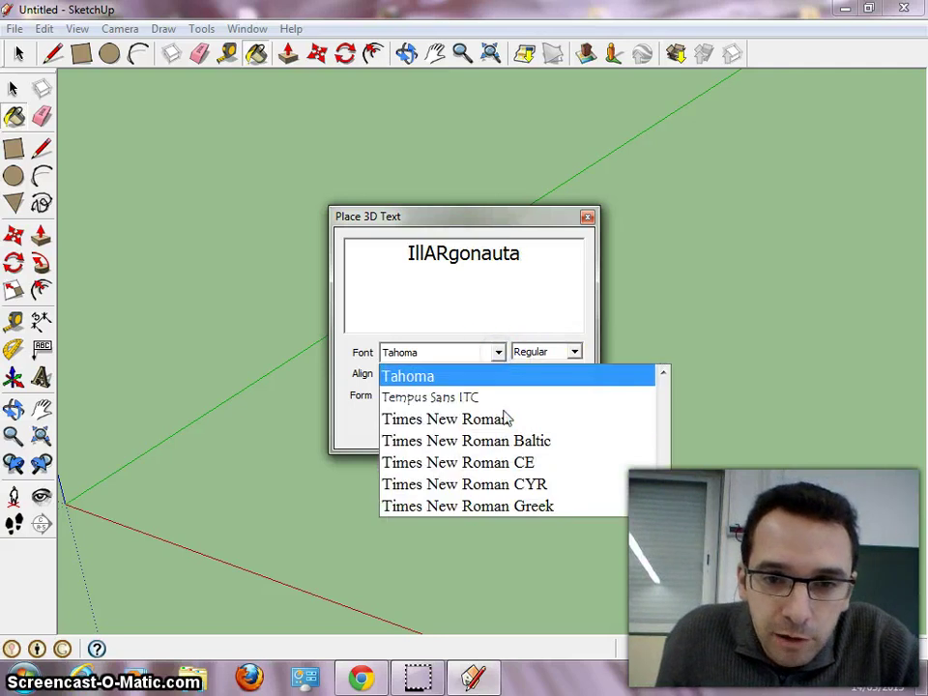
left_click(488, 463)
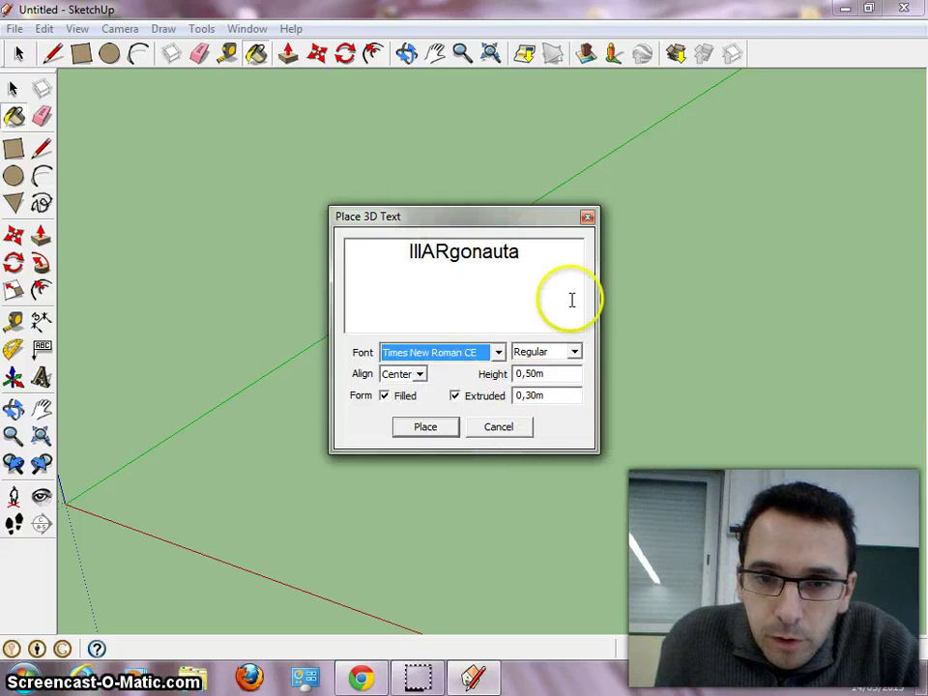
left_click_drag(541, 252, 379, 242)
type("4")
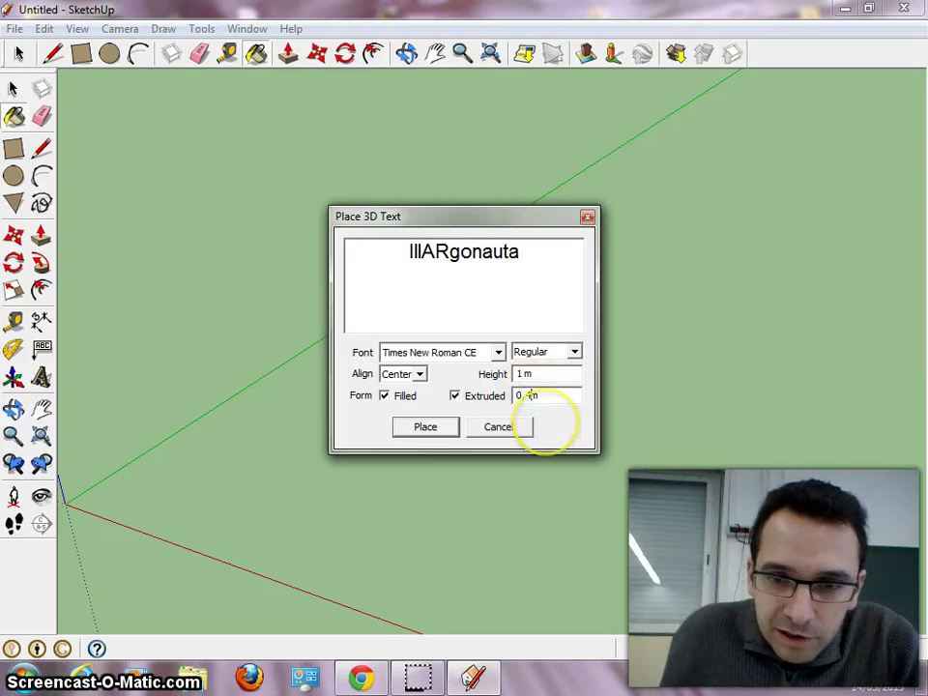
type("0")
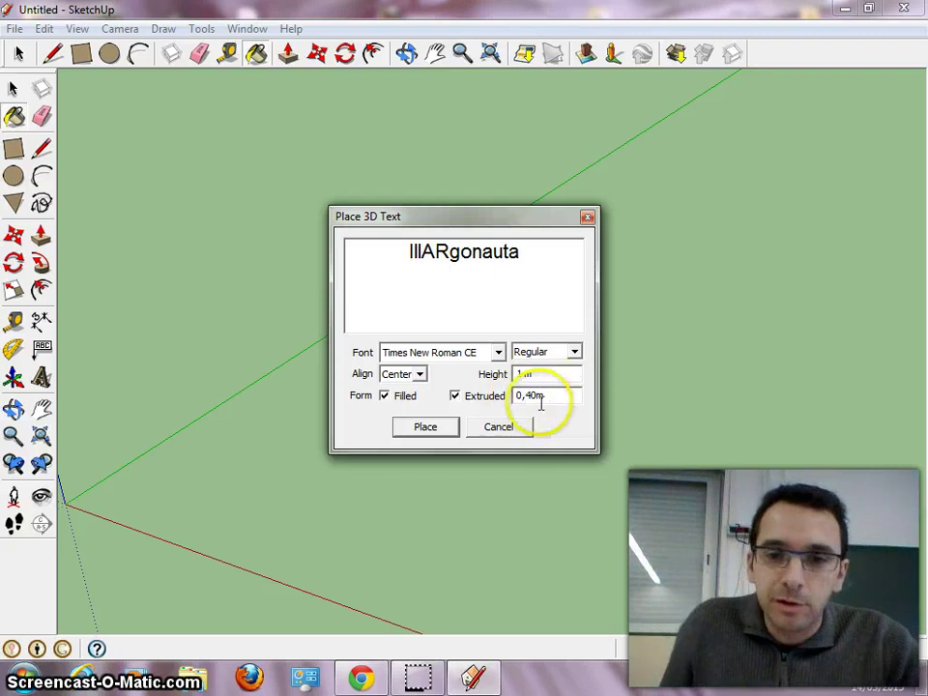
left_click(422, 431)
left_click(531, 375)
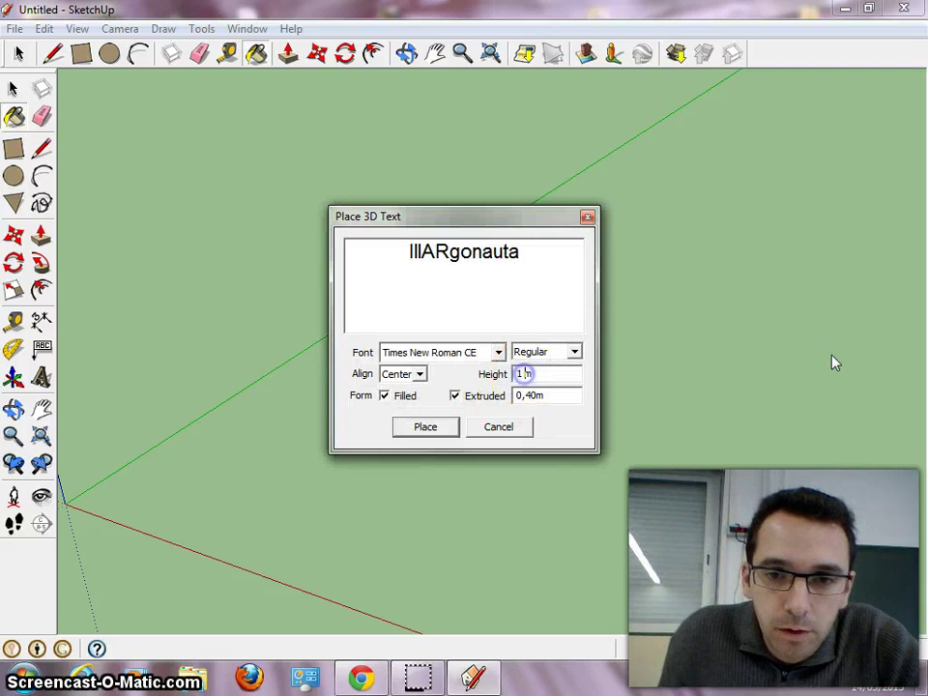
Drop the extruded IllARgonauta text into the model.
key("Return")
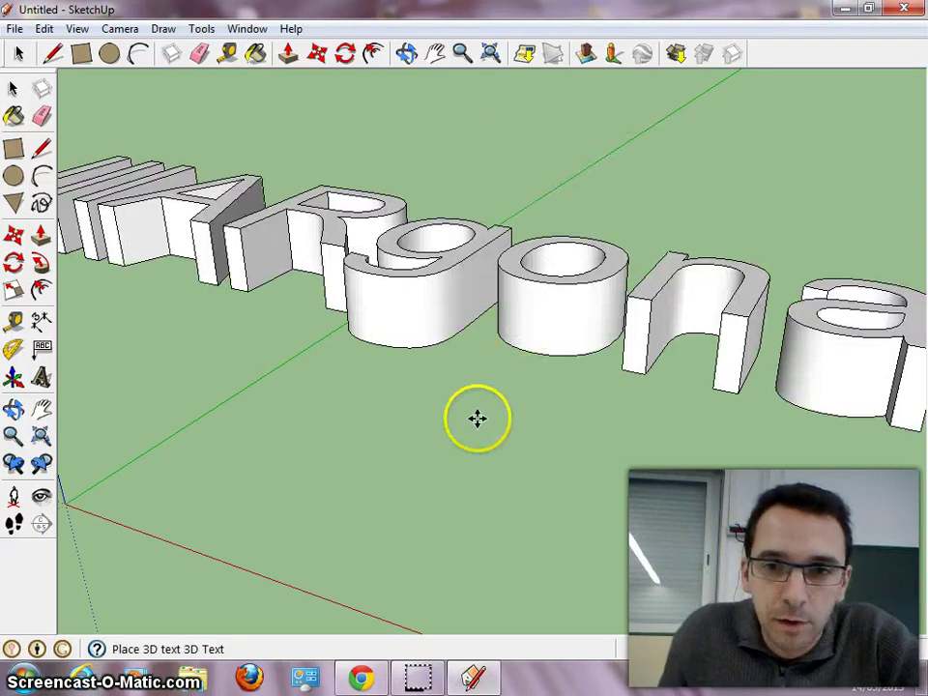
left_click(549, 400)
scroll(534, 342, "up", 3)
scroll(534, 338, "down", 5)
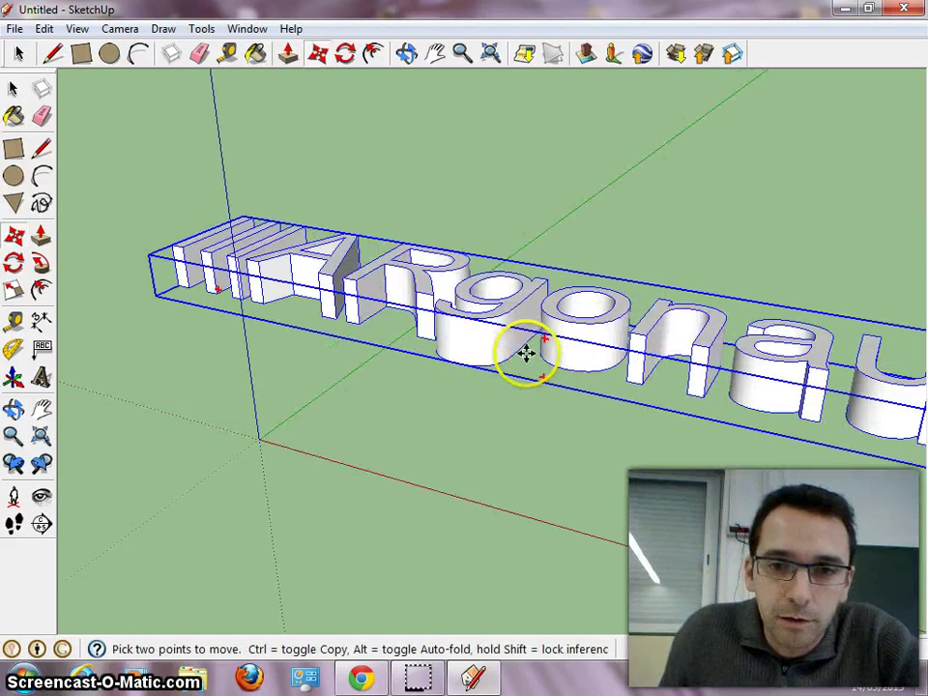
scroll(525, 354, "down", 2)
scroll(525, 355, "down", 2)
Move the text so its corner snaps to the axes origin, then pan to center it.
left_click_drag(544, 350, 698, 426)
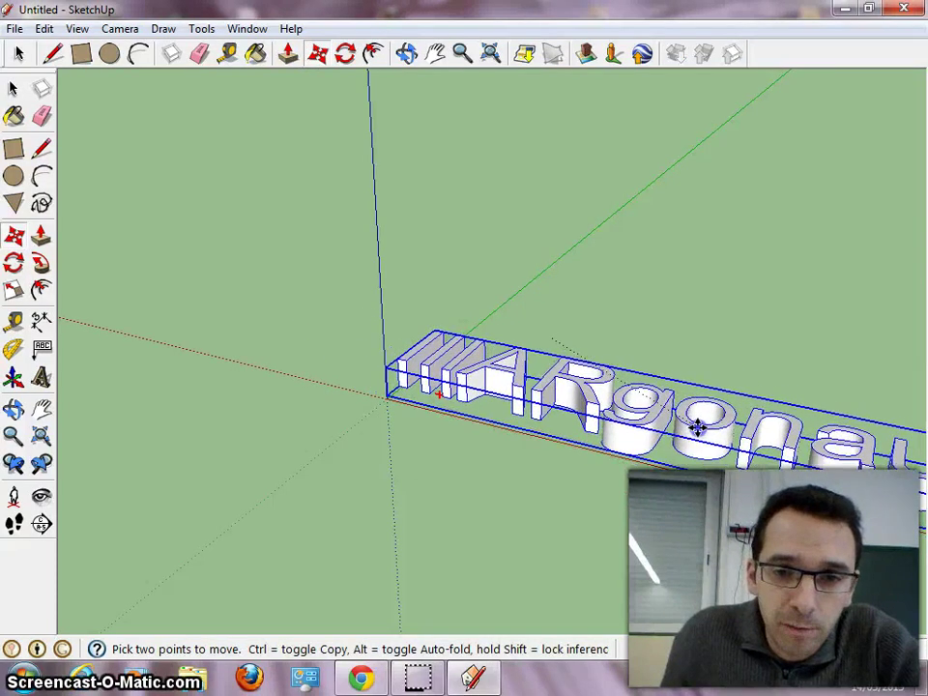
left_click_drag(425, 594, 511, 511)
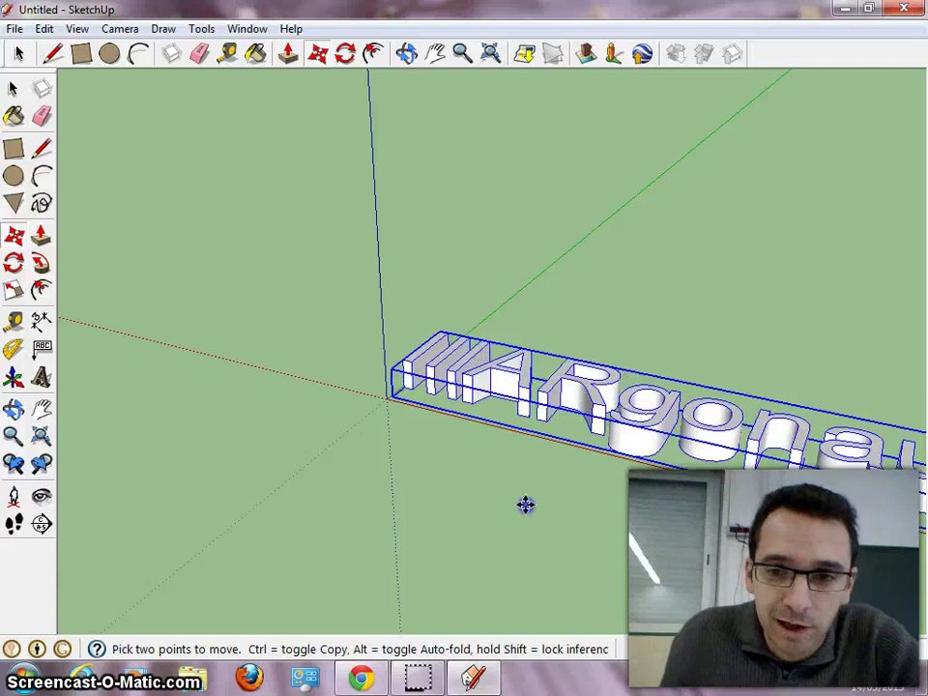
left_click_drag(545, 494, 481, 400)
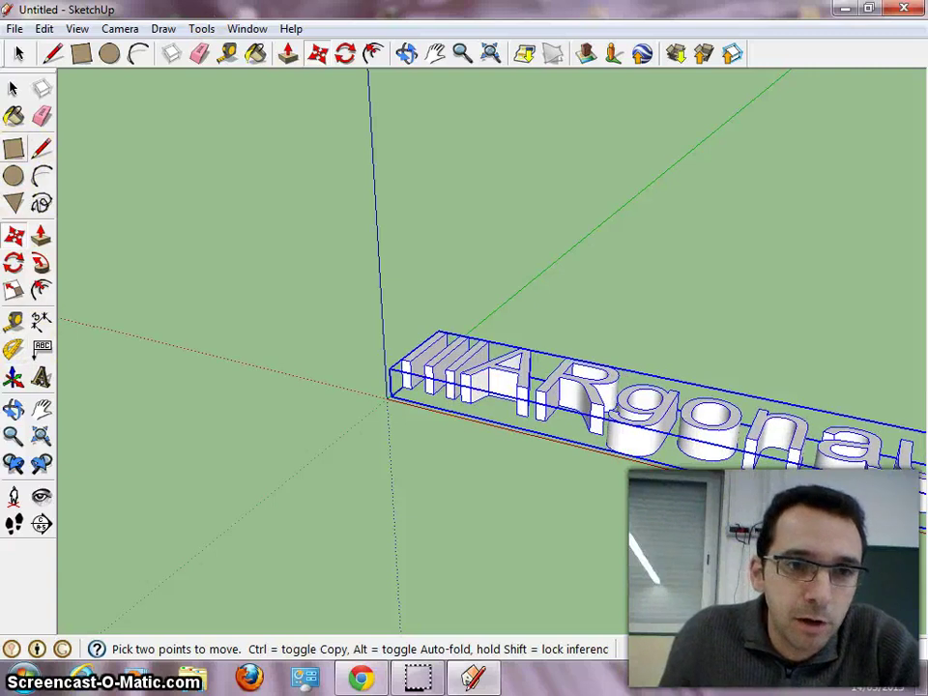
left_click(41, 407)
left_click_drag(541, 281, 333, 271)
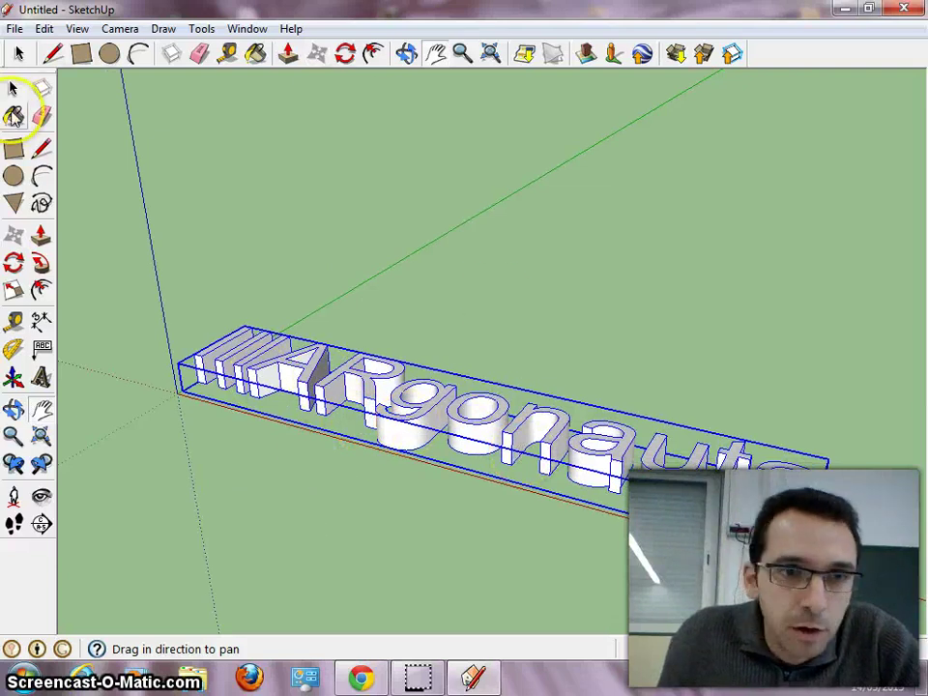
Paint the lettering with the Vegetation_HoneyLocust material and orbit so the text faces forward.
left_click(14, 117)
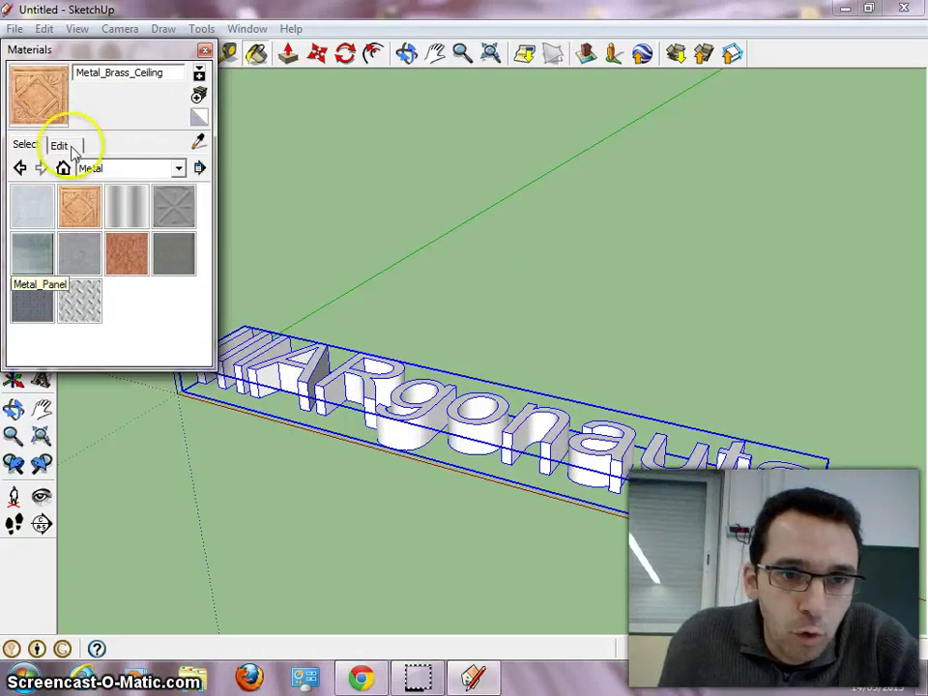
left_click(180, 170)
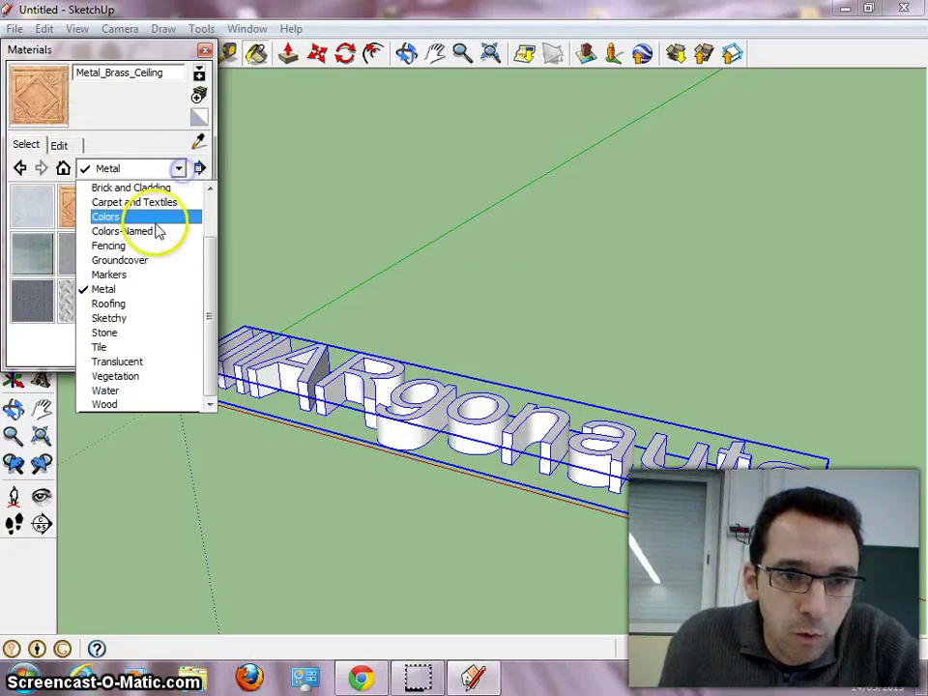
left_click(121, 376)
left_click(172, 259)
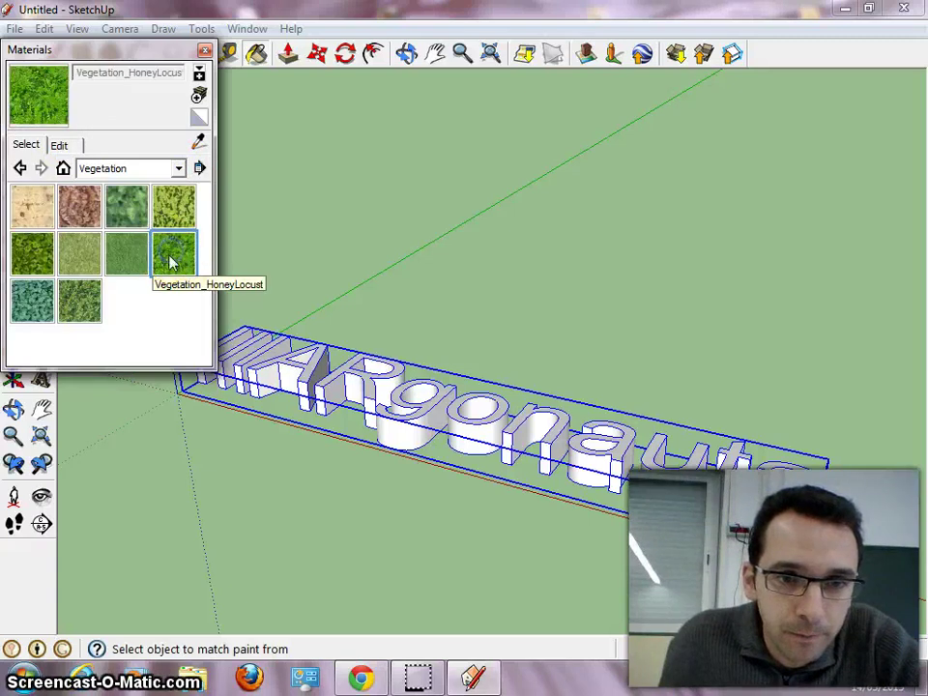
left_click(330, 373)
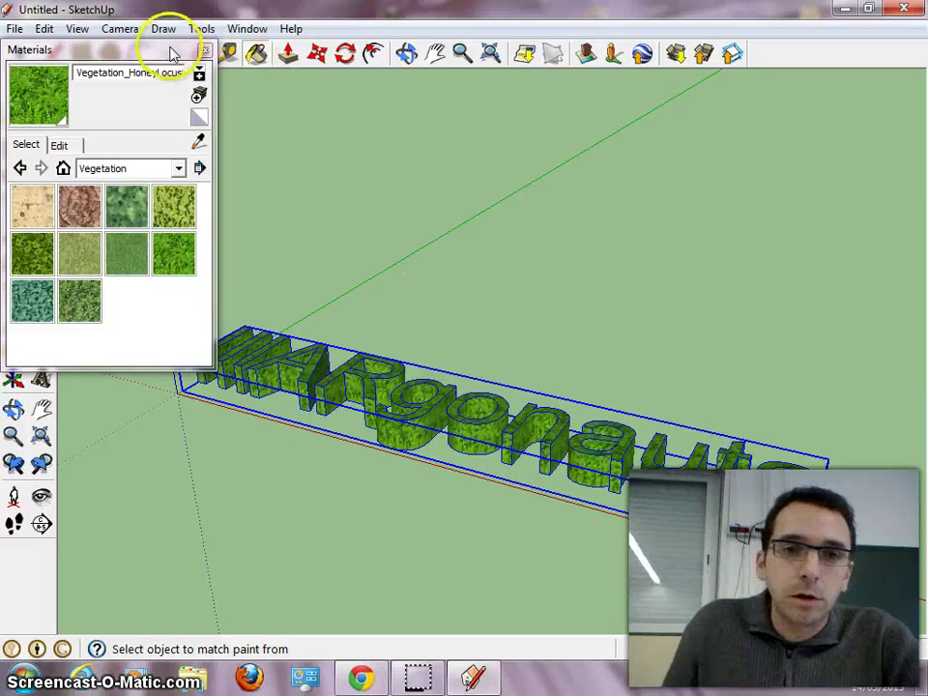
left_click(203, 52)
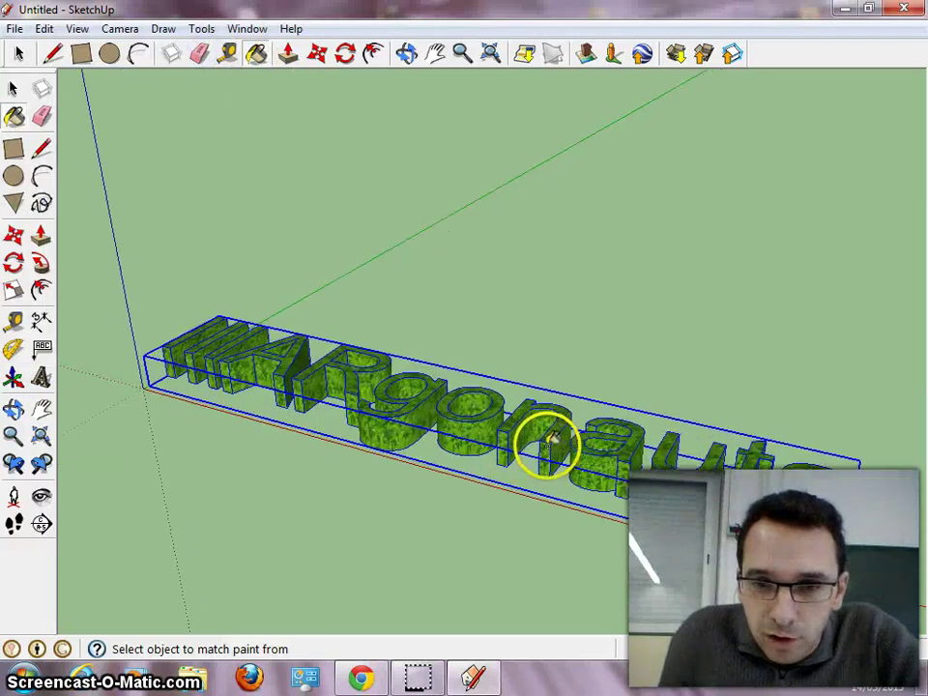
middle_click_drag(547, 438, 328, 329)
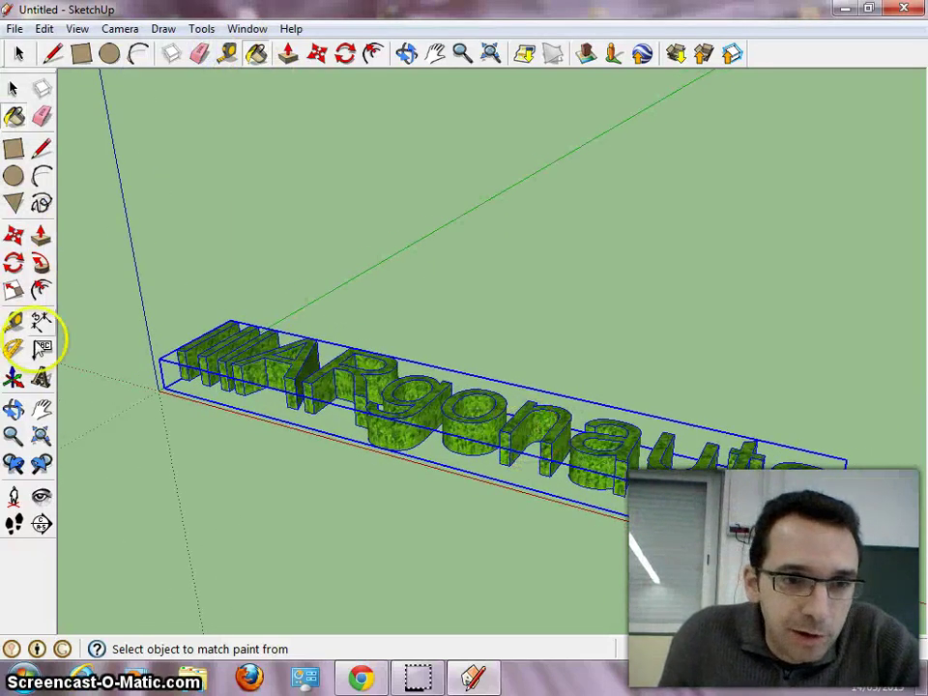
left_click(15, 410)
mouse_move(539, 337)
left_mouse_down()
mouse_move(440, 422)
mouse_move(583, 534)
mouse_move(597, 334)
mouse_move(474, 273)
mouse_move(480, 441)
mouse_move(523, 434)
left_mouse_up()
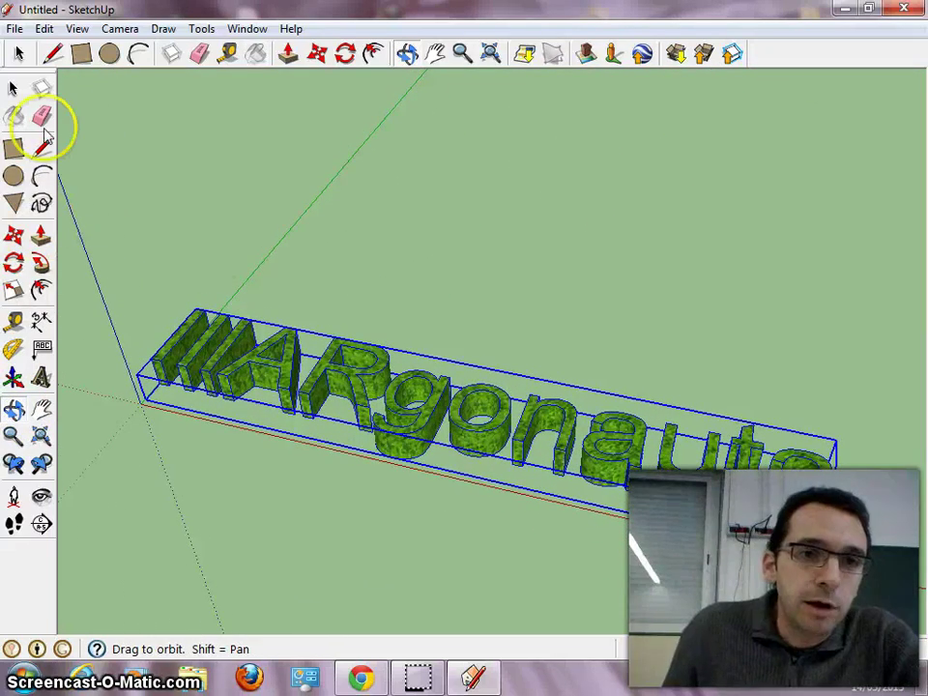
Export the model as COLLADA (*.dae) into Documents > Mis modelos Aumentaty.
left_click(20, 29)
mouse_move(46, 331)
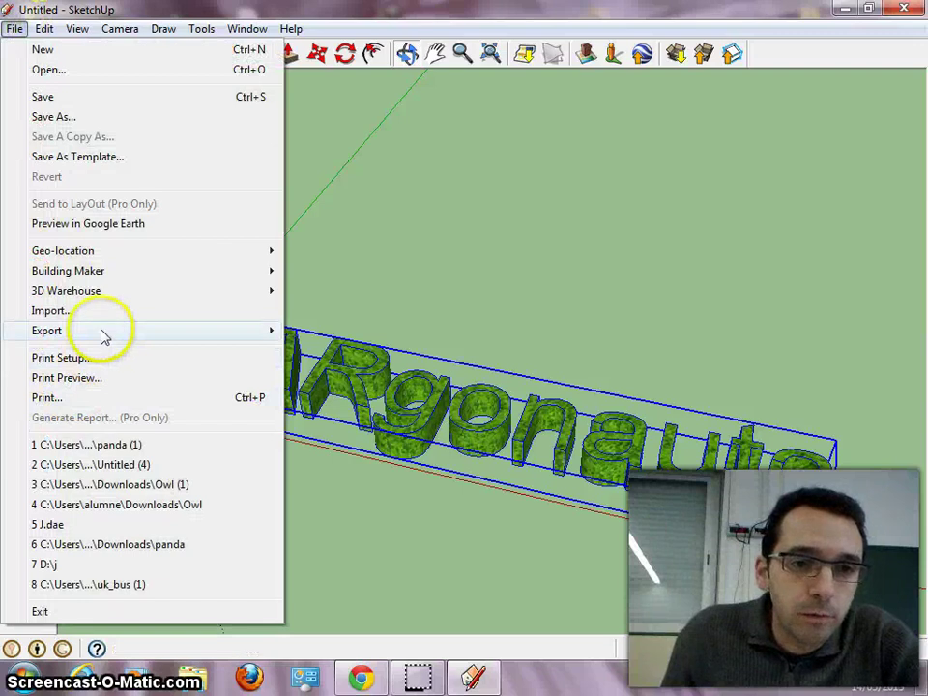
left_click(327, 333)
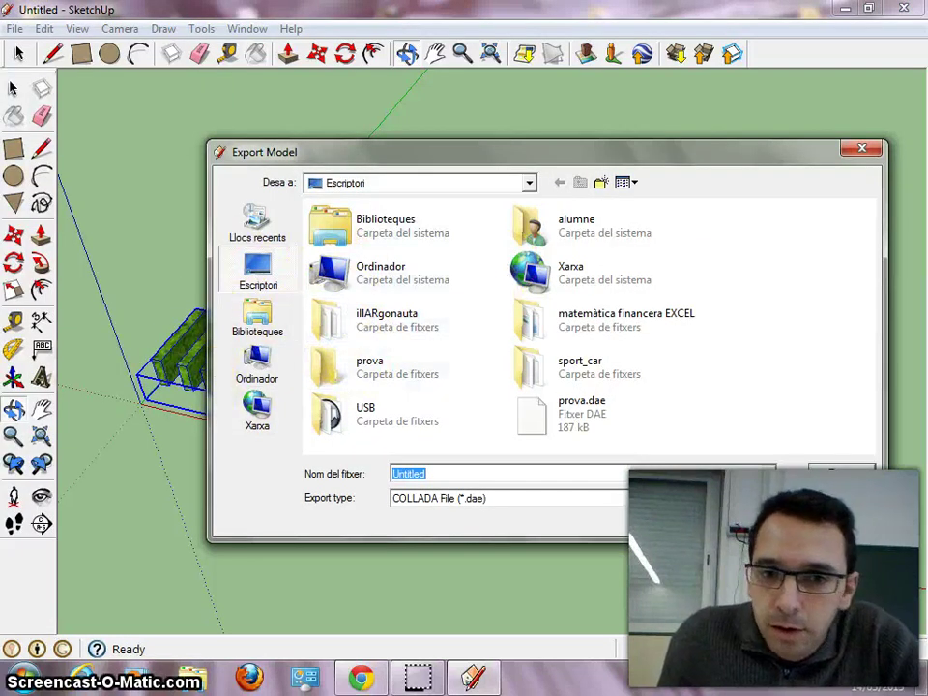
left_click(235, 322)
double_click(353, 225)
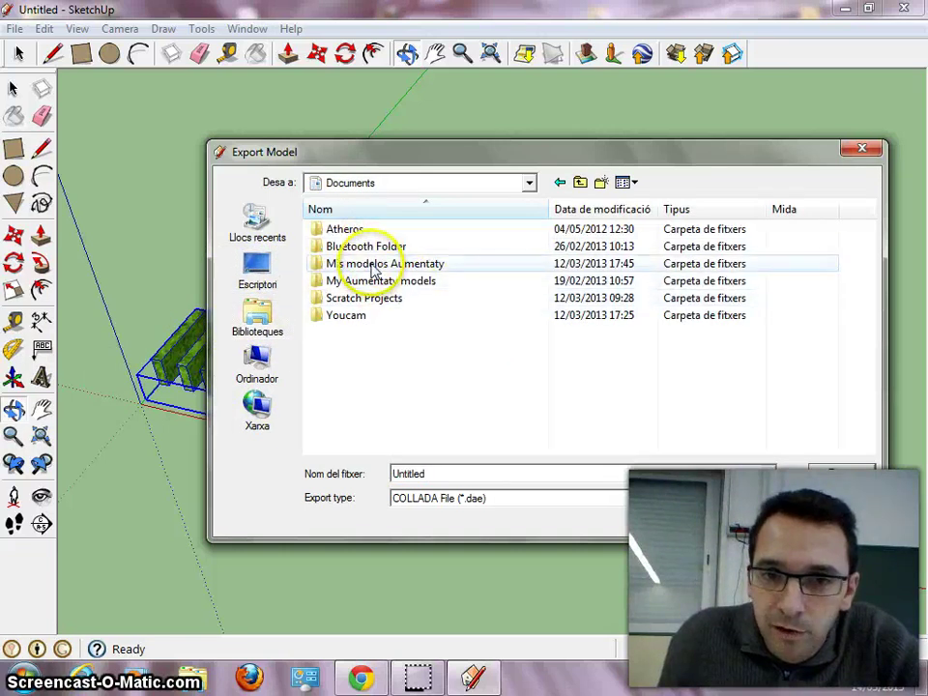
double_click(374, 264)
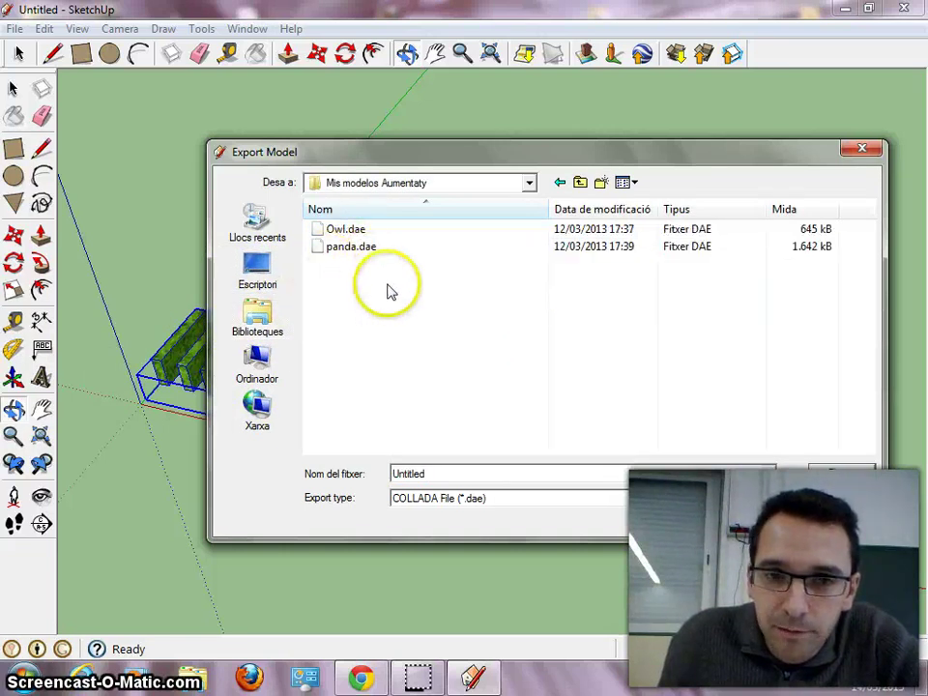
right_click(388, 287)
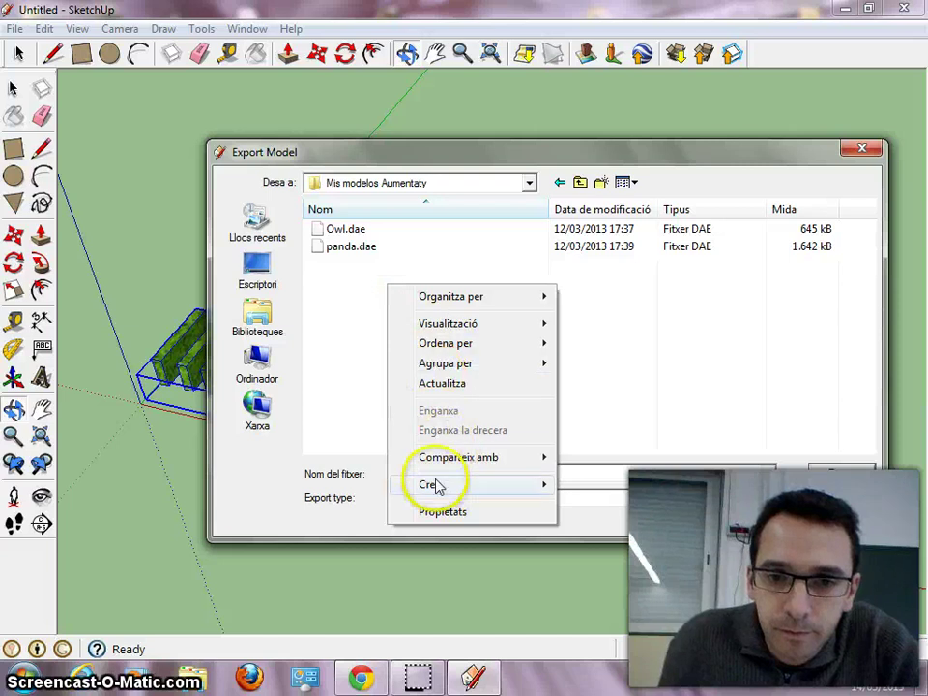
left_click(792, 473)
left_click(814, 473)
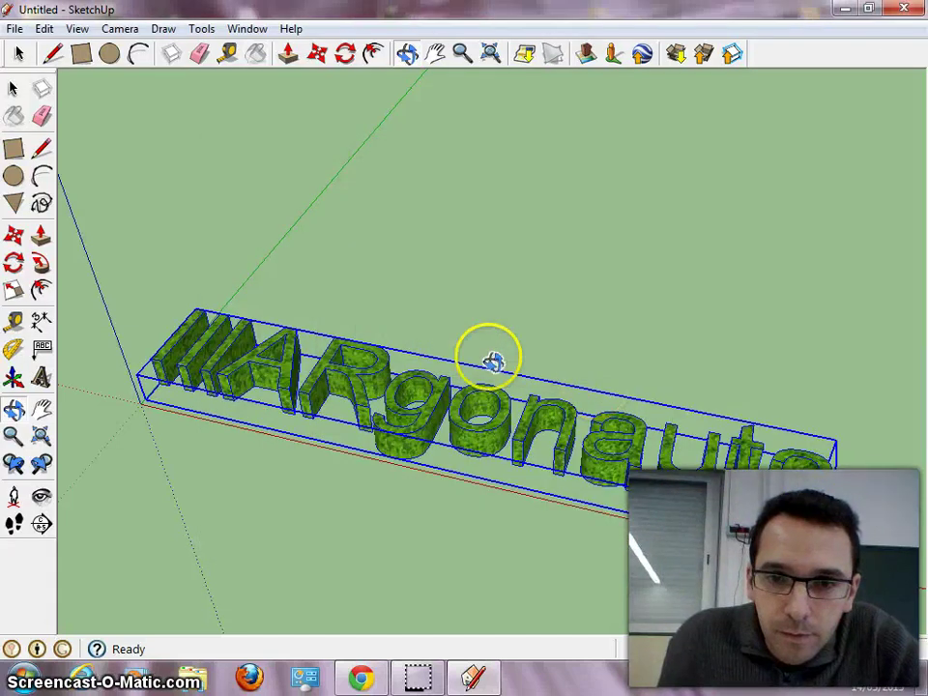
left_click(27, 681)
Import Untitled.dae from Mis modelos Aumentaty and drag Untitled onto the first marker.
left_click(80, 362)
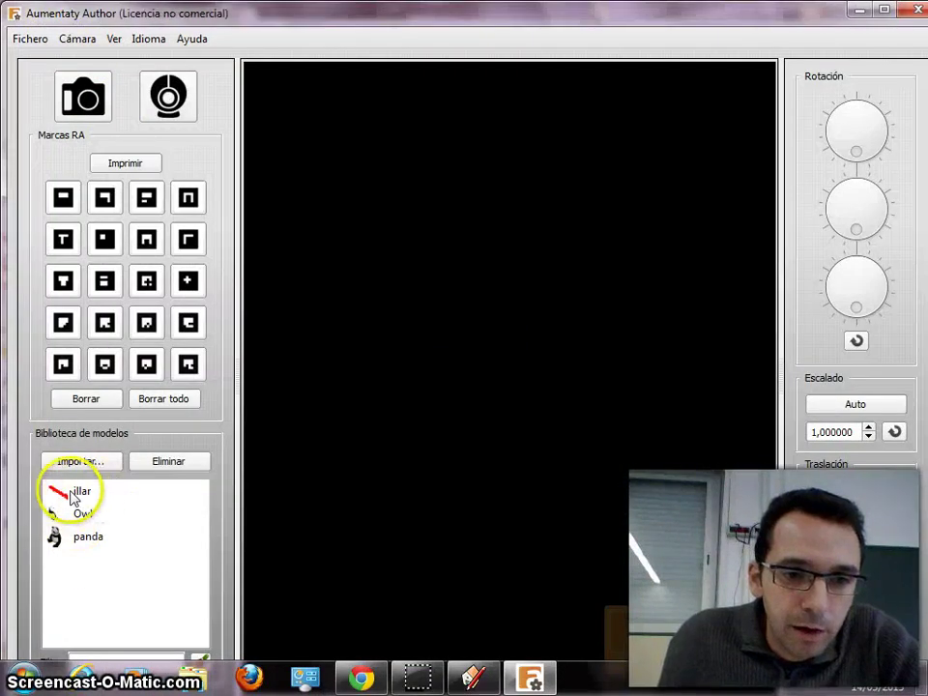
left_click(92, 466)
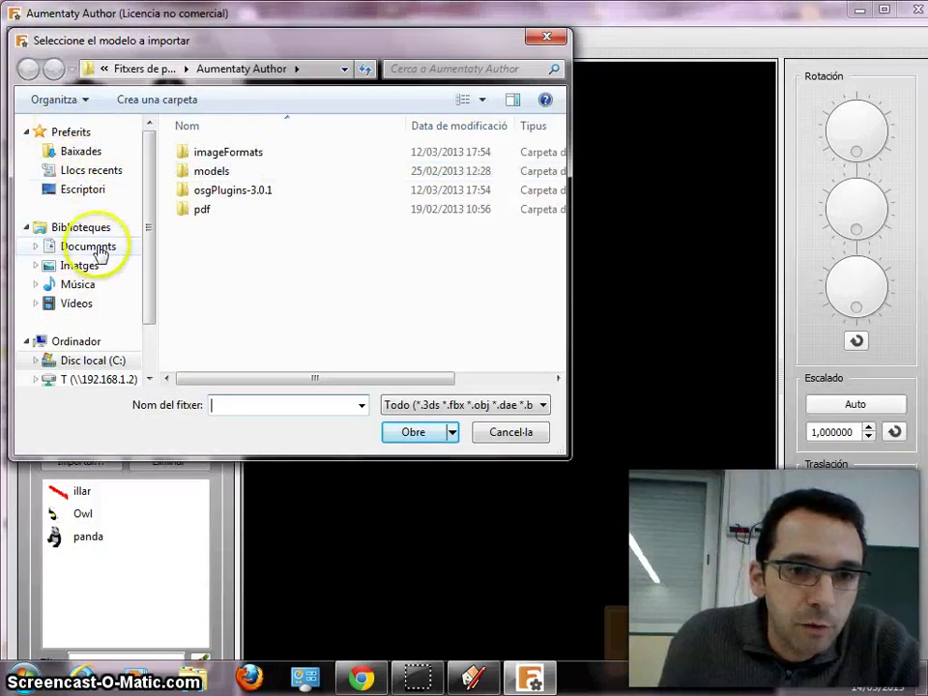
left_click(97, 247)
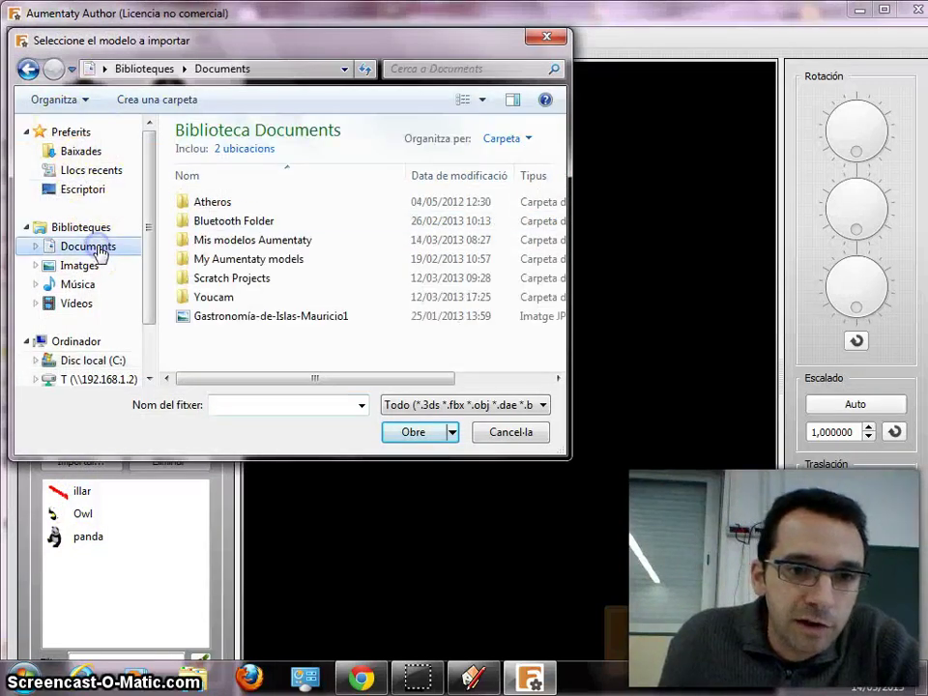
left_click(248, 244)
double_click(247, 243)
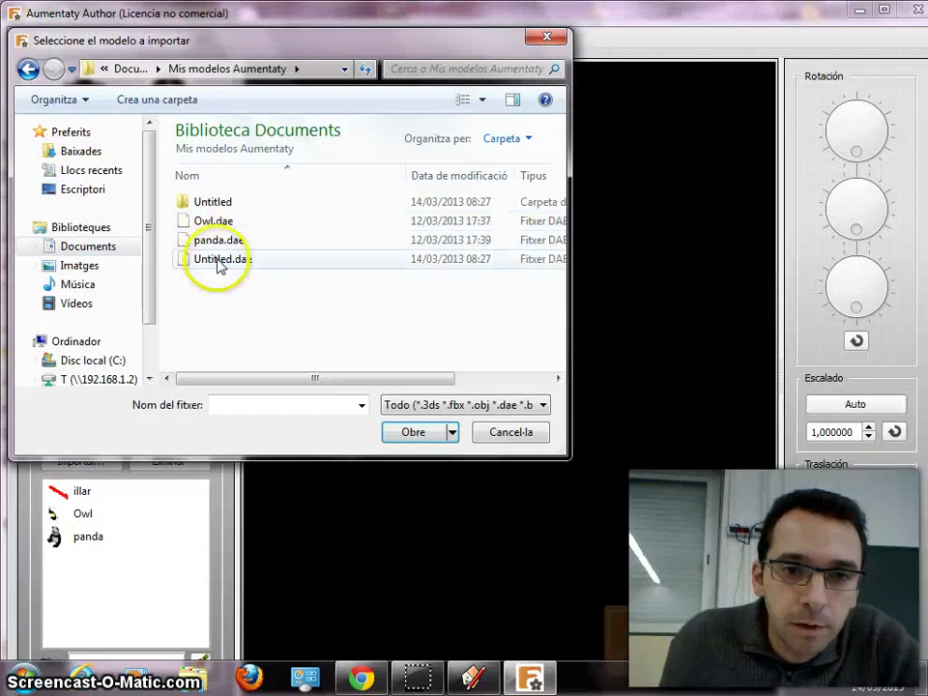
double_click(216, 261)
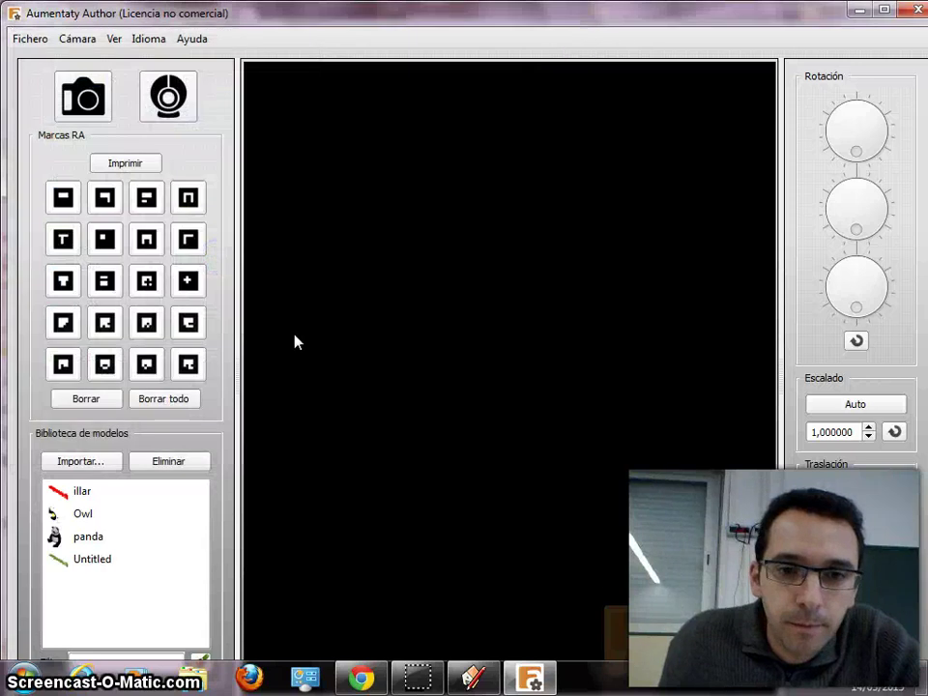
left_click_drag(92, 568, 63, 197)
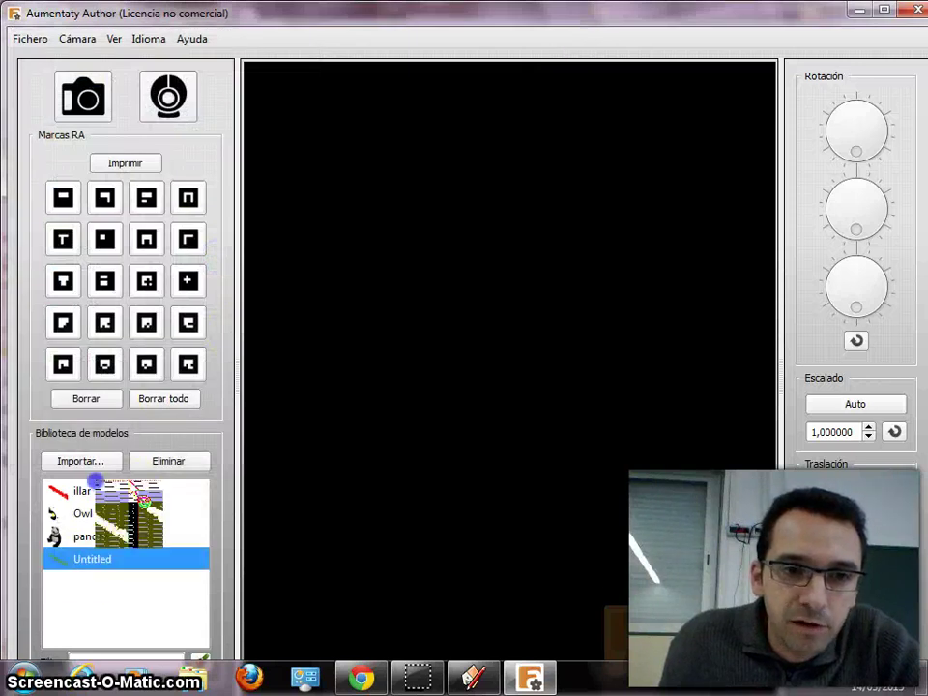
Start the webcam view with 1 - HP Webcam-101, dismissing the error and retrying.
left_click(168, 95)
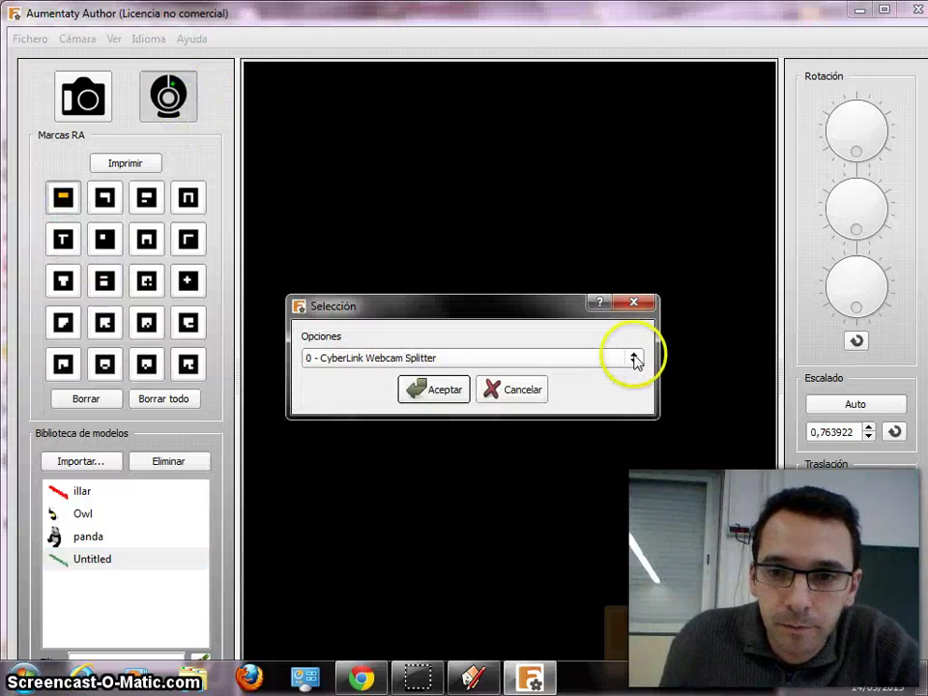
left_click(633, 358)
left_click(398, 376)
left_click(431, 390)
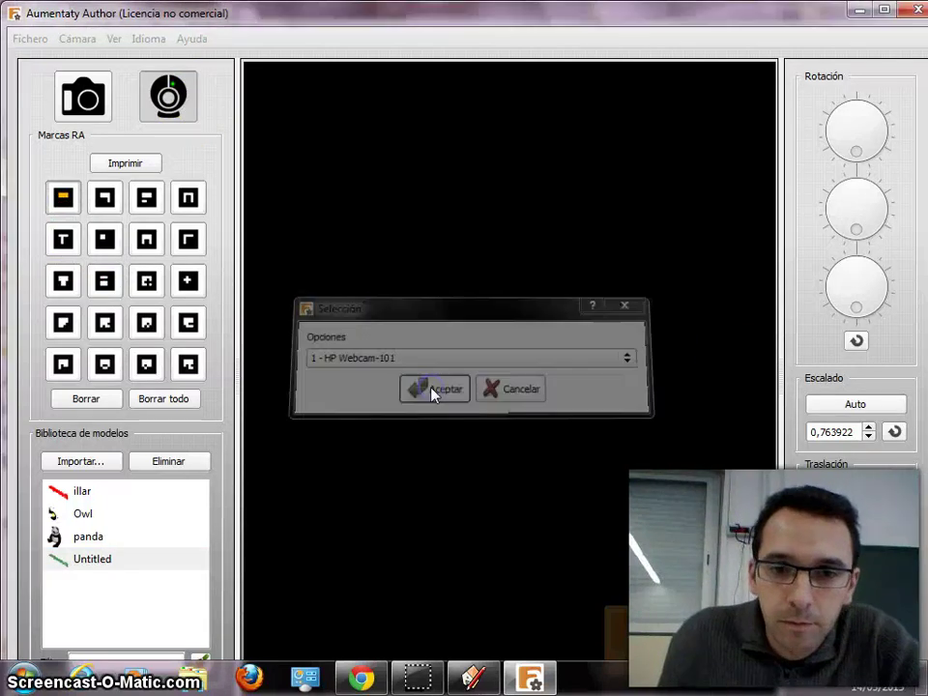
left_click(515, 382)
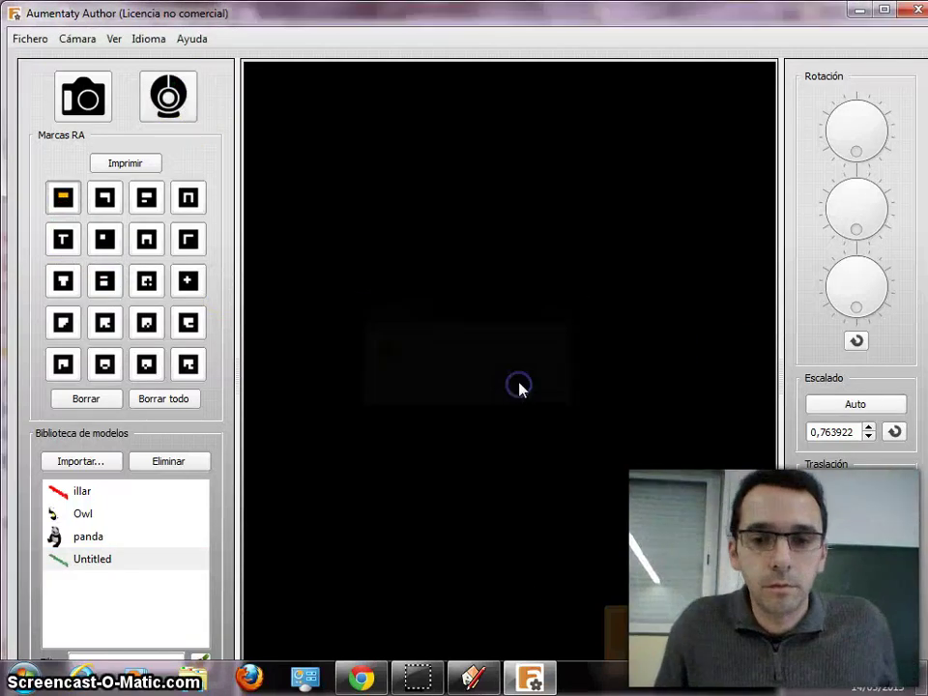
left_click(431, 676)
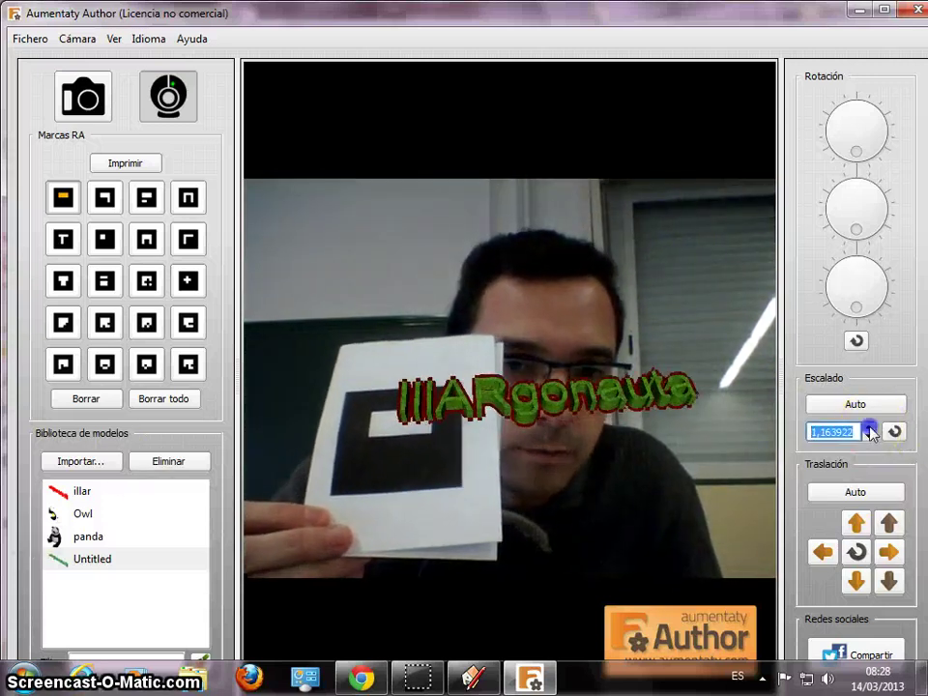
Scale the text to 1,363922, shift it left twice, and tilt it with two rotation knobs.
double_click(868, 428)
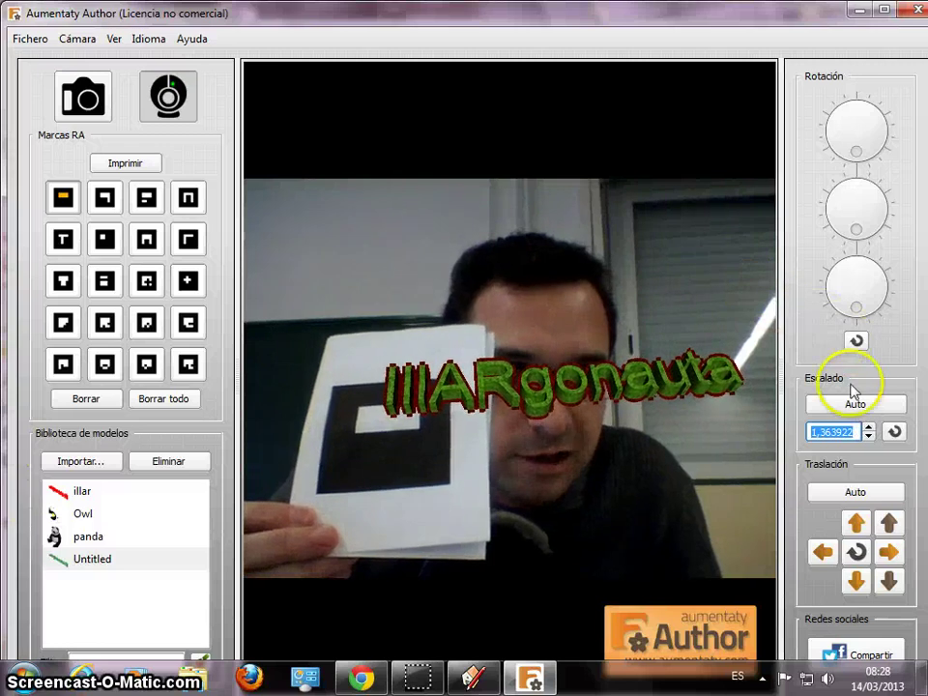
left_click(829, 556)
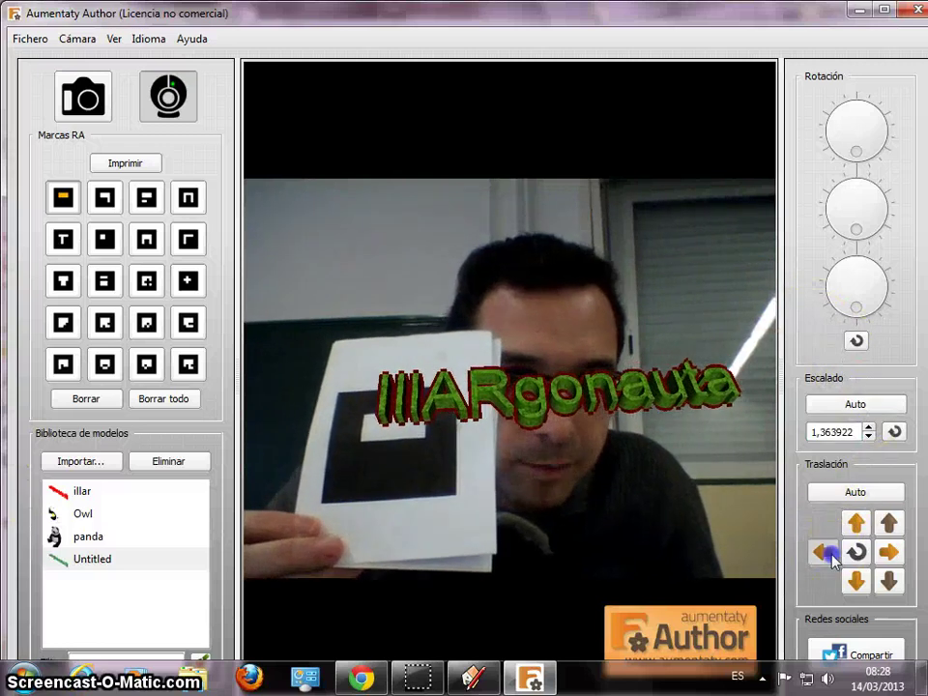
left_click(829, 556)
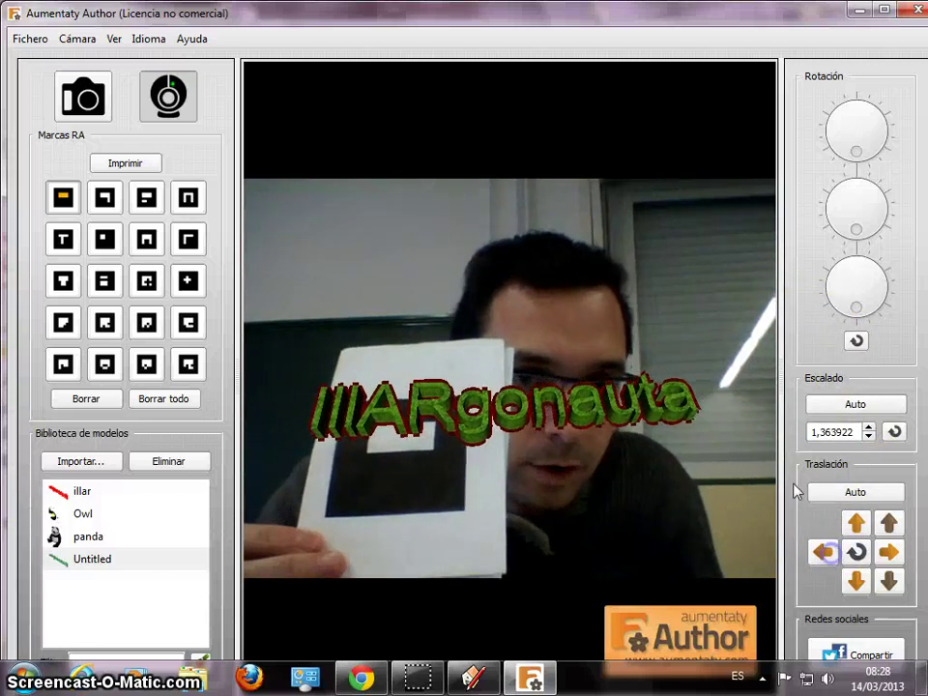
left_click_drag(845, 301, 858, 315)
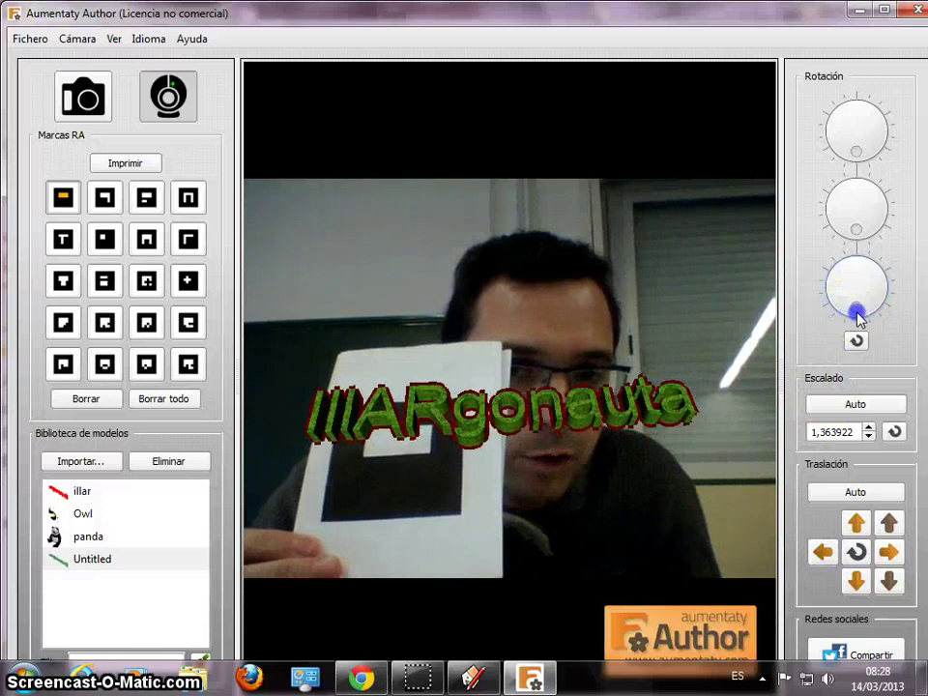
left_click_drag(855, 241, 856, 242)
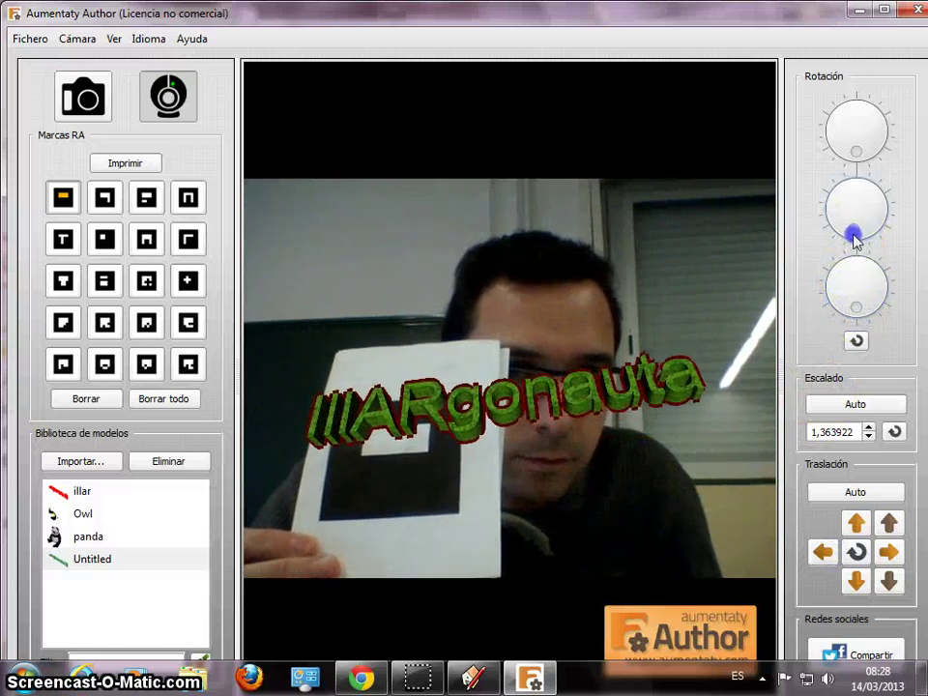